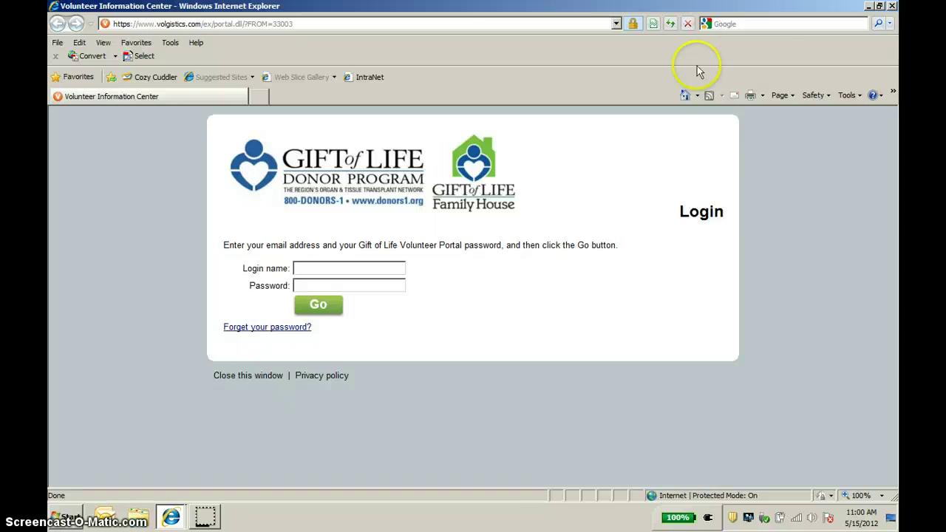
Enter the volunteer's e-mail address as login name and the account password, fixing a typo
{"action": "left_click", "coordinate": [387, 267]}
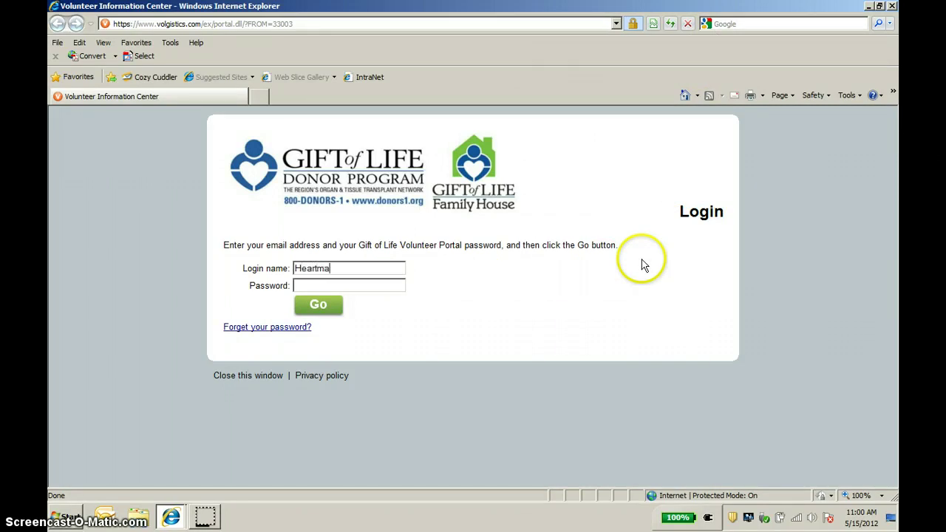
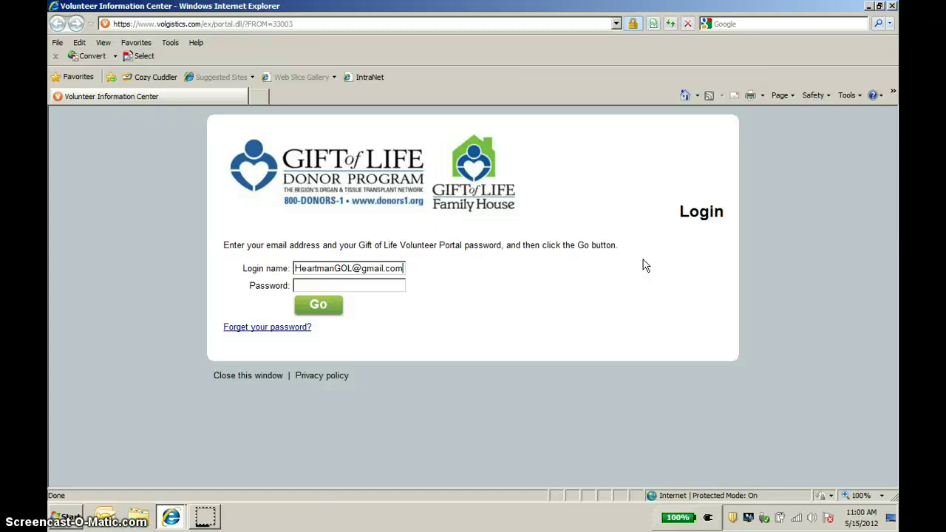
{"action": "left_click", "coordinate": [402, 286]}
{"action": "type", "text": "*****"}
{"action": "key", "text": "BackSpace"}
{"action": "key", "text": "BackSpace"}
{"action": "key", "text": "BackSpace"}
{"action": "key", "text": "BackSpace"}
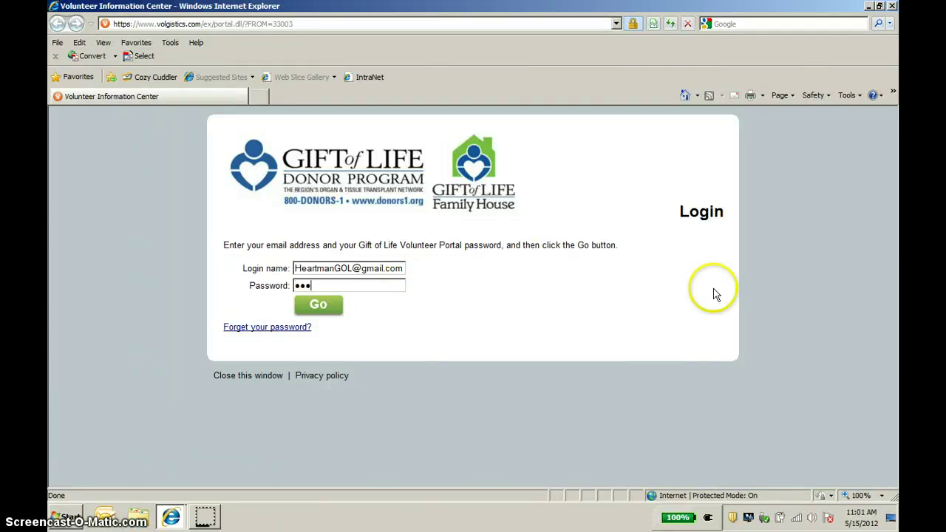
{"action": "type", "text": "********"}
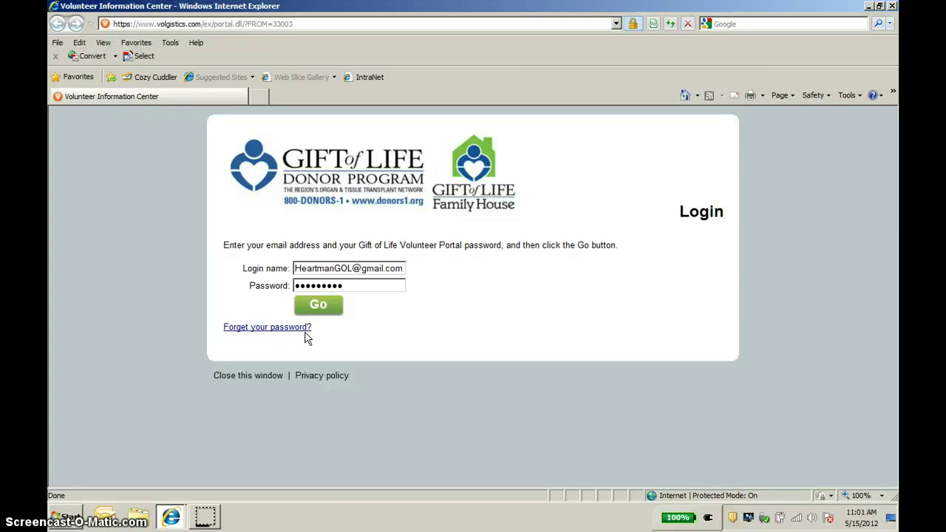
Log in with Go and scroll the home page to the assignments and May Coalition Meetings
{"action": "left_click", "coordinate": [332, 311]}
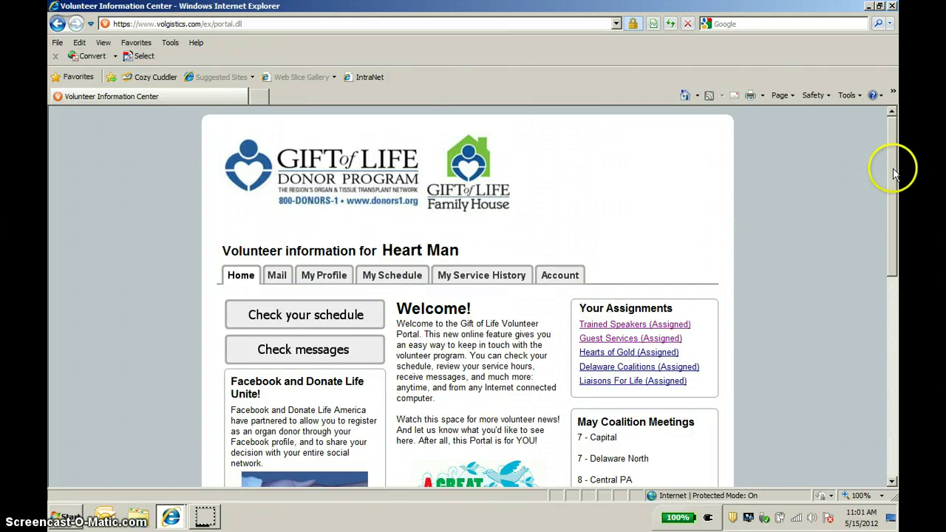
{"action": "left_click_drag", "start_coordinate": [893, 171], "coordinate": [898, 254]}
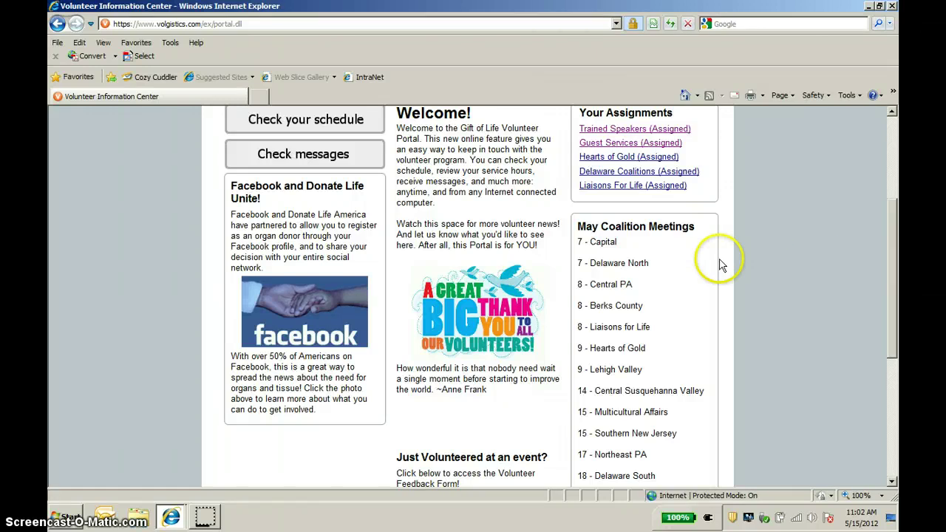
{"action": "left_click", "coordinate": [319, 301]}
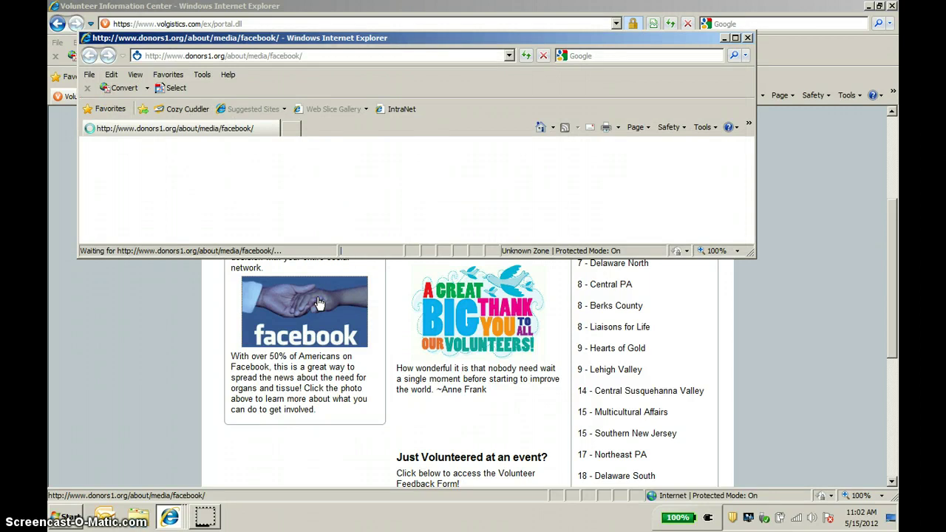
{"action": "left_click", "coordinate": [735, 38]}
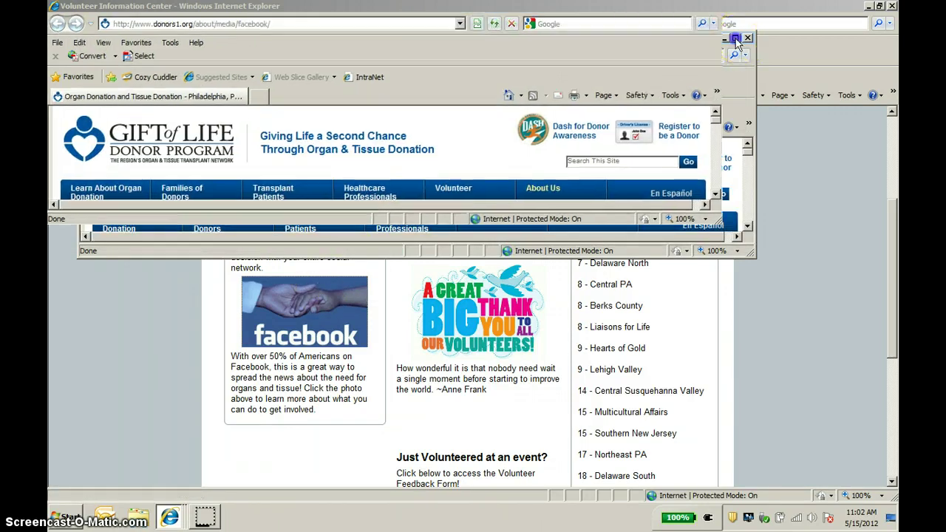
{"action": "left_click", "coordinate": [751, 68]}
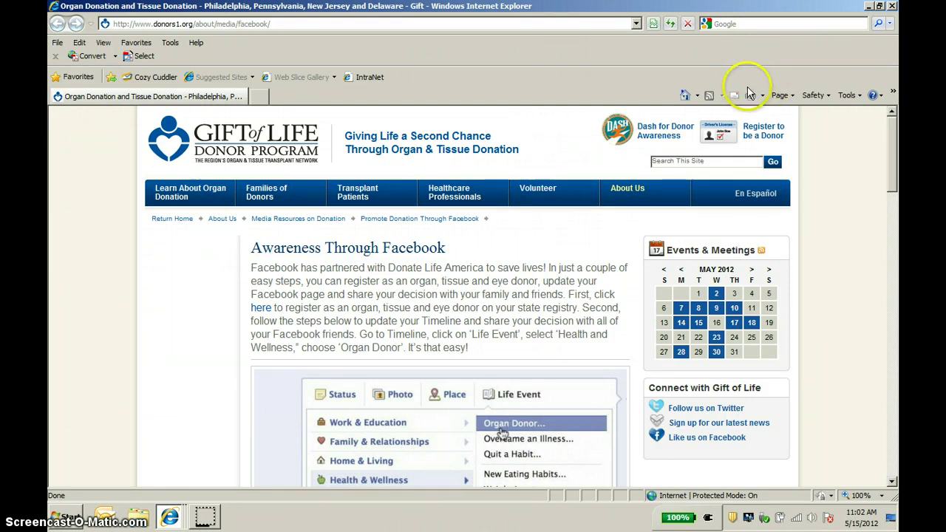
{"action": "left_click", "coordinate": [892, 7]}
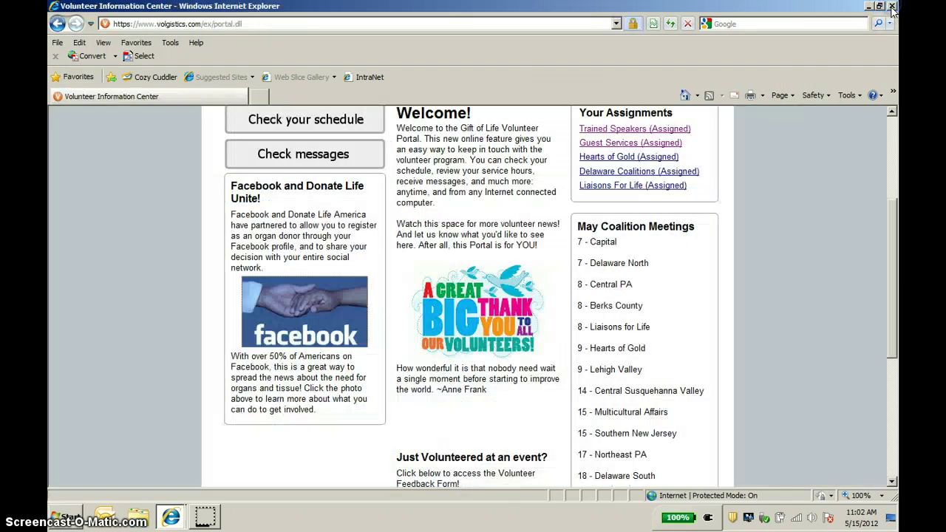
{"action": "left_click_drag", "start_coordinate": [892, 222], "coordinate": [892, 320]}
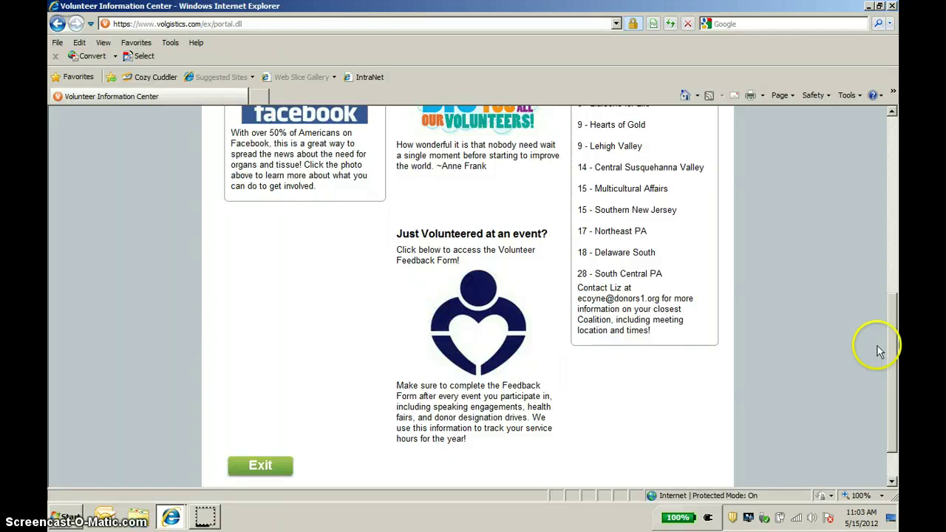
{"action": "left_click", "coordinate": [476, 309]}
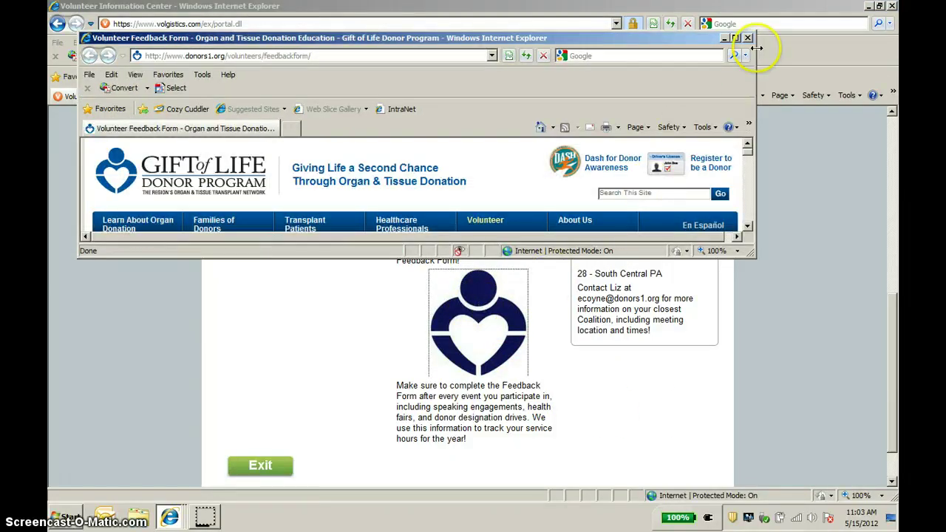
{"action": "left_click", "coordinate": [737, 38]}
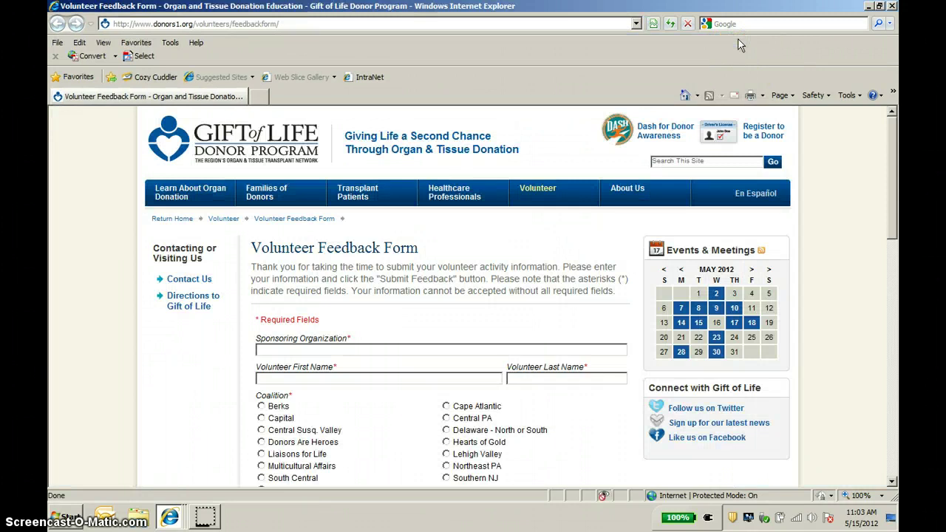
{"action": "left_click", "coordinate": [893, 7]}
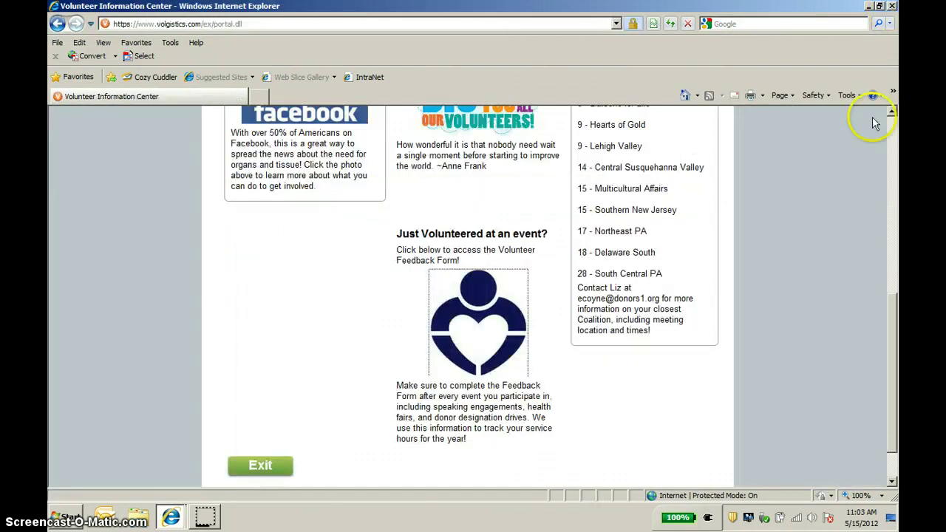
{"action": "left_click_drag", "start_coordinate": [891, 363], "coordinate": [894, 312]}
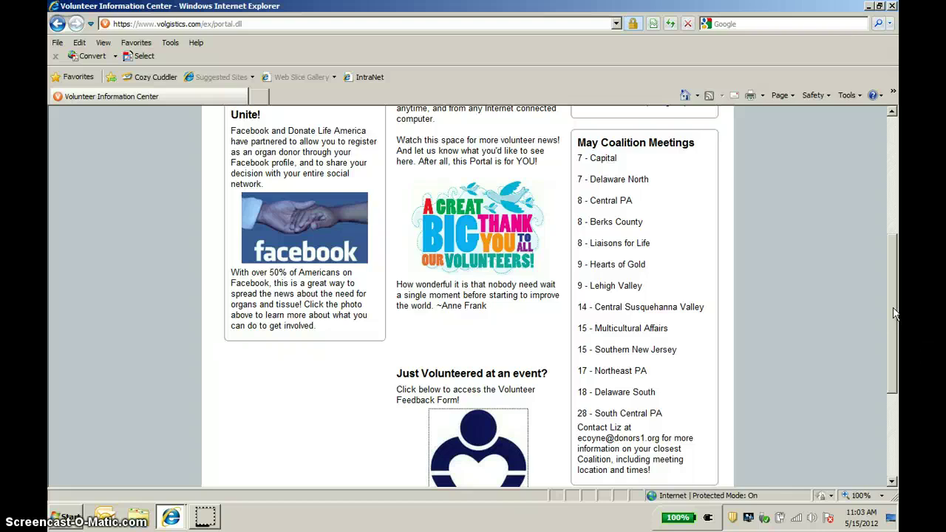
{"action": "left_click_drag", "start_coordinate": [894, 314], "coordinate": [891, 250]}
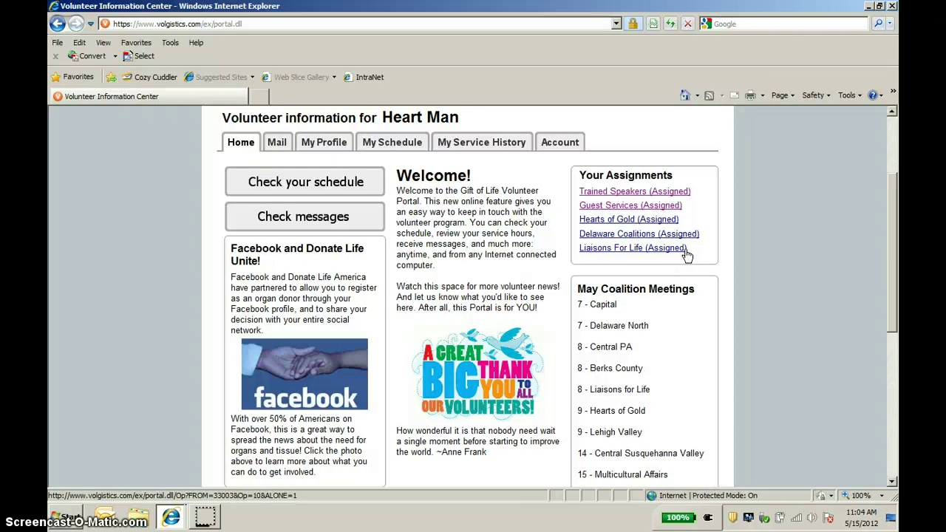
{"action": "left_click", "coordinate": [672, 210]}
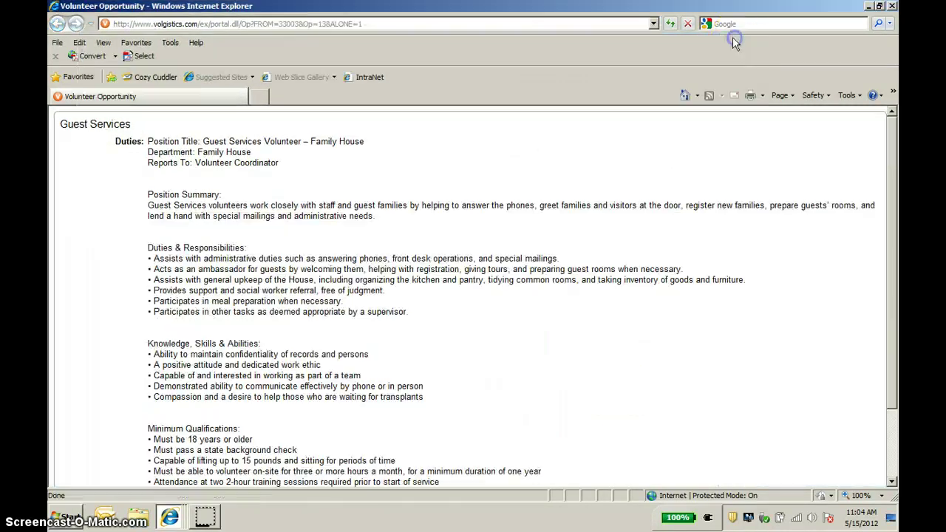
{"action": "left_click", "coordinate": [736, 37]}
{"action": "left_click", "coordinate": [892, 6]}
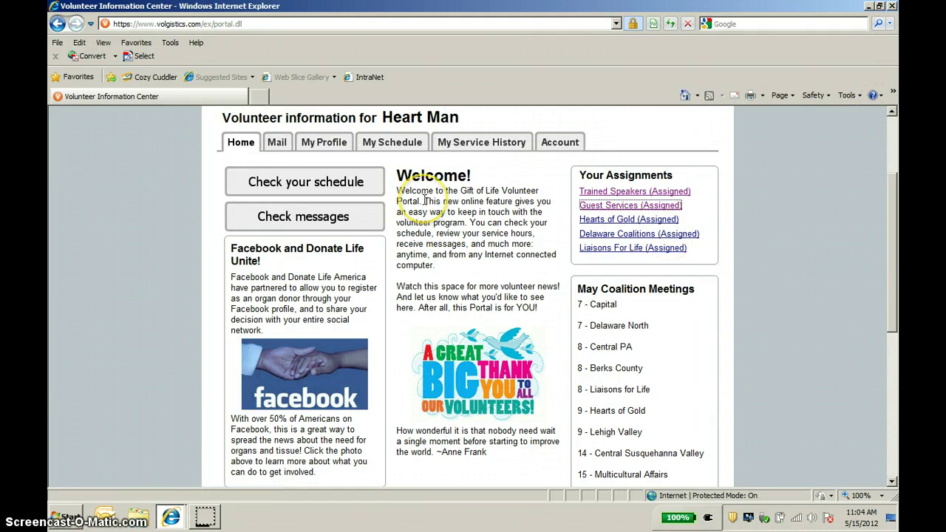
Show the Mail tab listing one old message, Italian Market Festival from 05-15-2012
{"action": "left_click", "coordinate": [277, 144]}
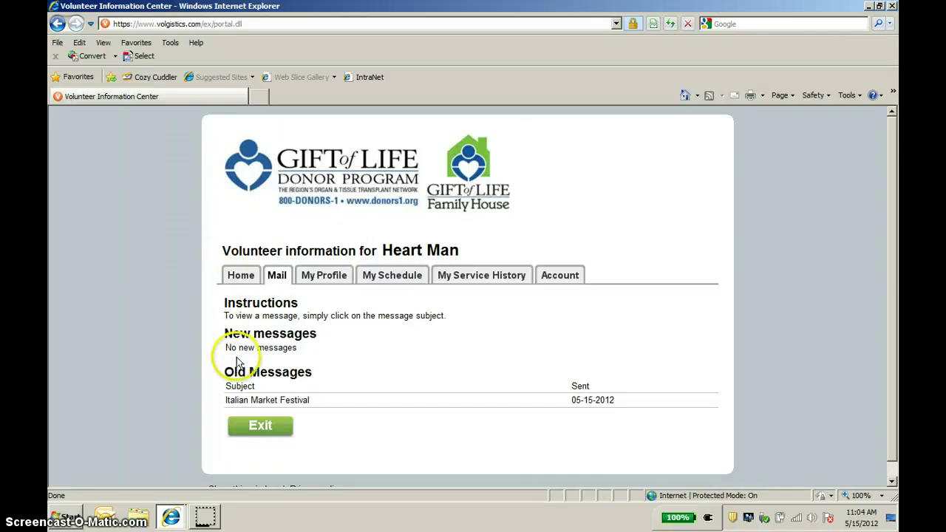
Open the Italian Market Festival message and scroll down to its rain-or-shine notice
{"action": "left_click", "coordinate": [244, 402]}
{"action": "left_click_drag", "start_coordinate": [893, 266], "coordinate": [892, 338]}
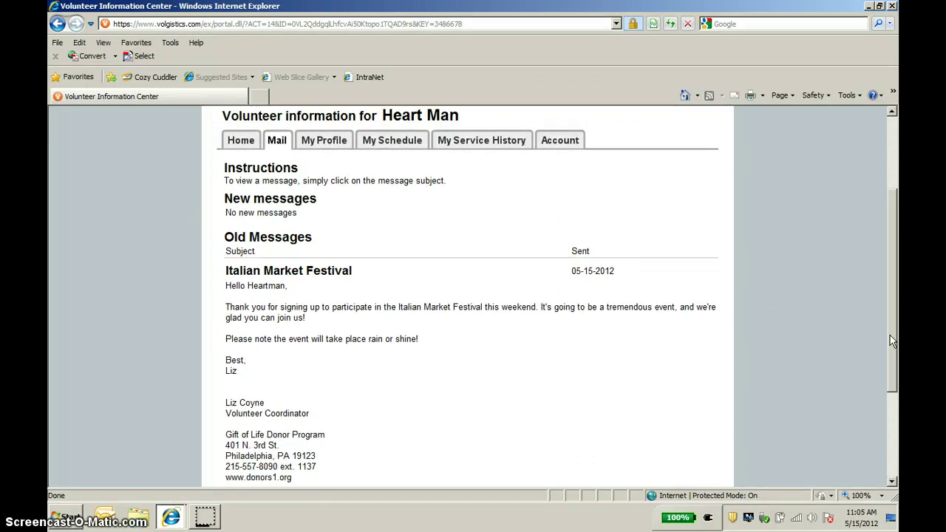
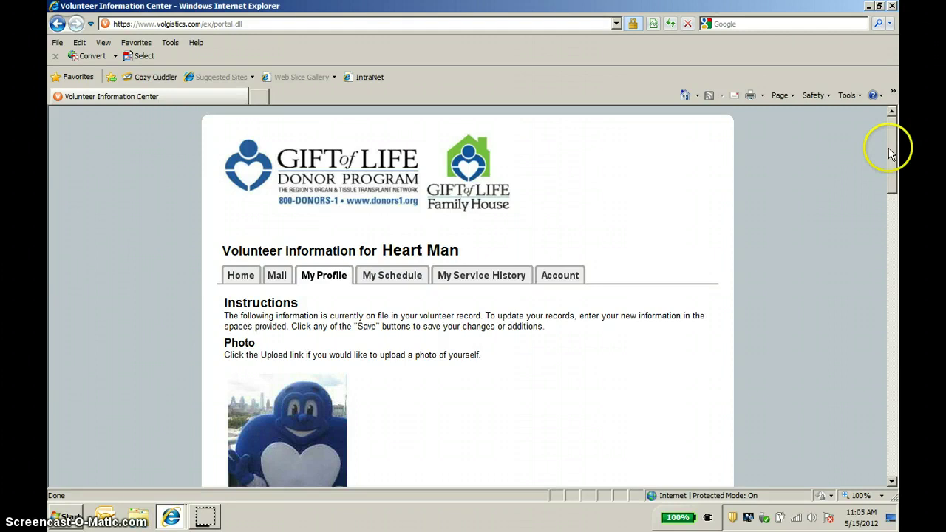
Bring up the photo upload form beneath the current mascot photo on the profile page
{"action": "left_click_drag", "start_coordinate": [891, 152], "coordinate": [890, 206]}
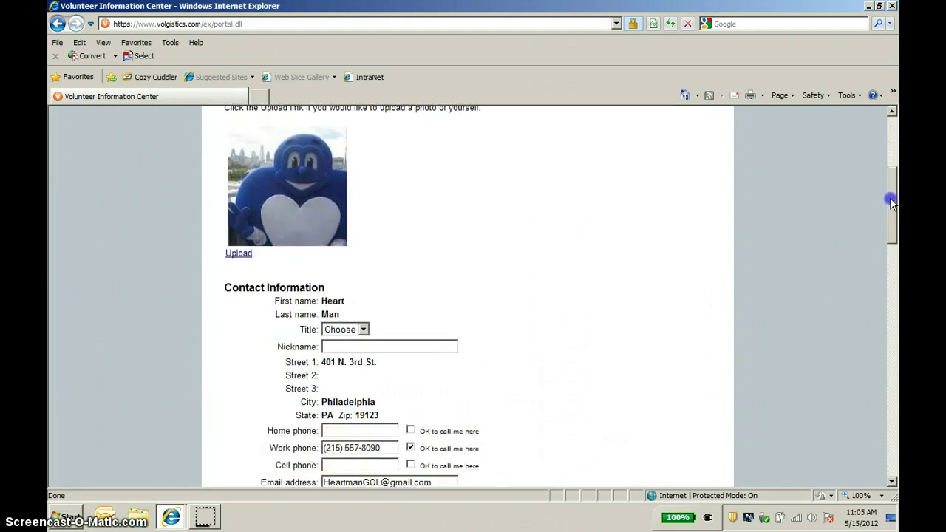
{"action": "left_click", "coordinate": [325, 212]}
{"action": "left_click", "coordinate": [232, 254]}
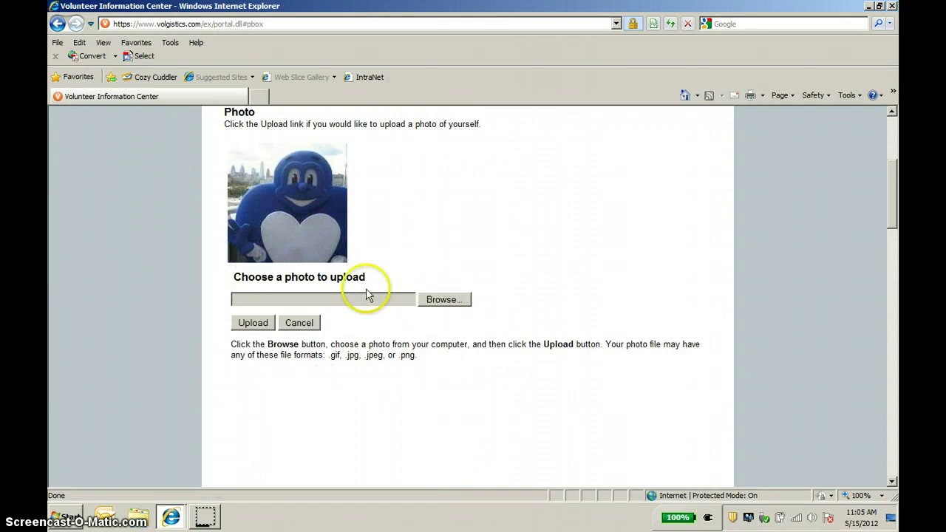
Choose HeartmanPhoto from the Pictures library as the profile photo file
{"action": "left_click", "coordinate": [438, 299]}
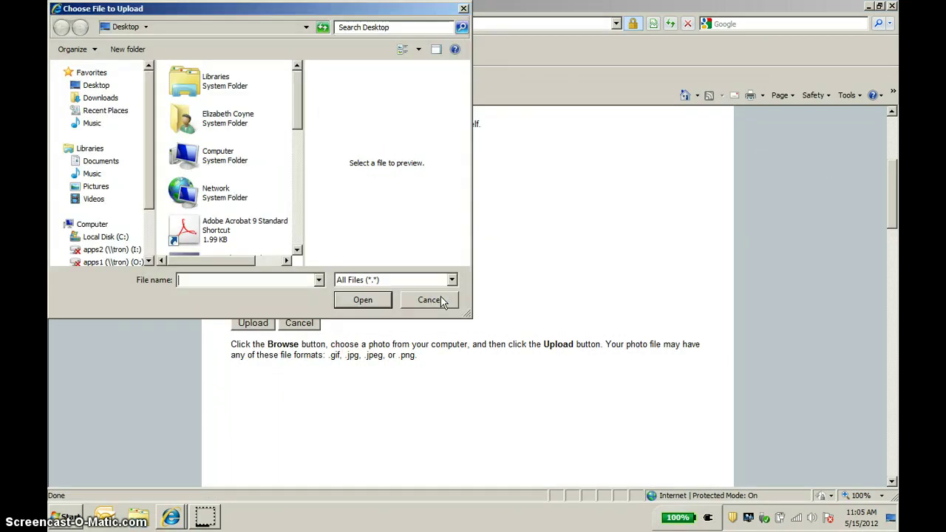
{"action": "left_click", "coordinate": [358, 299]}
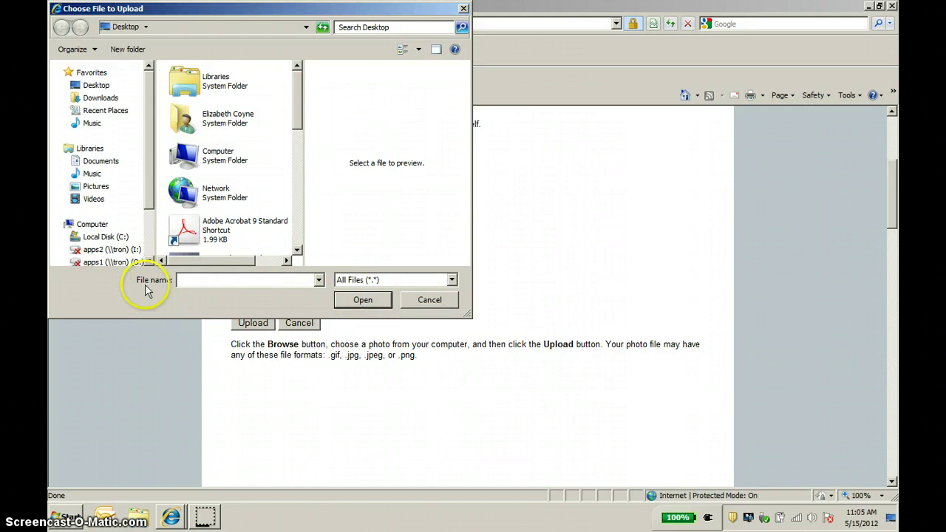
{"action": "left_click", "coordinate": [96, 189]}
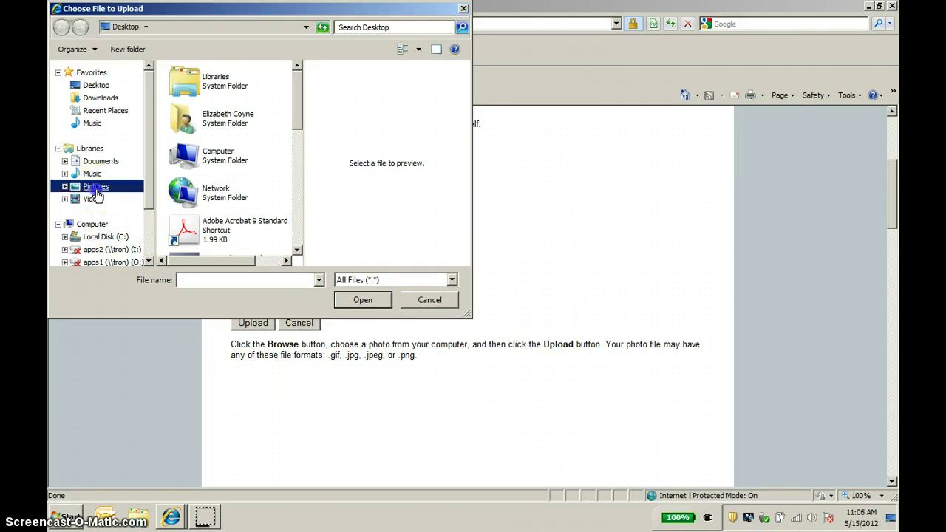
{"action": "left_click_drag", "start_coordinate": [306, 118], "coordinate": [299, 171]}
{"action": "left_click", "coordinate": [196, 205]}
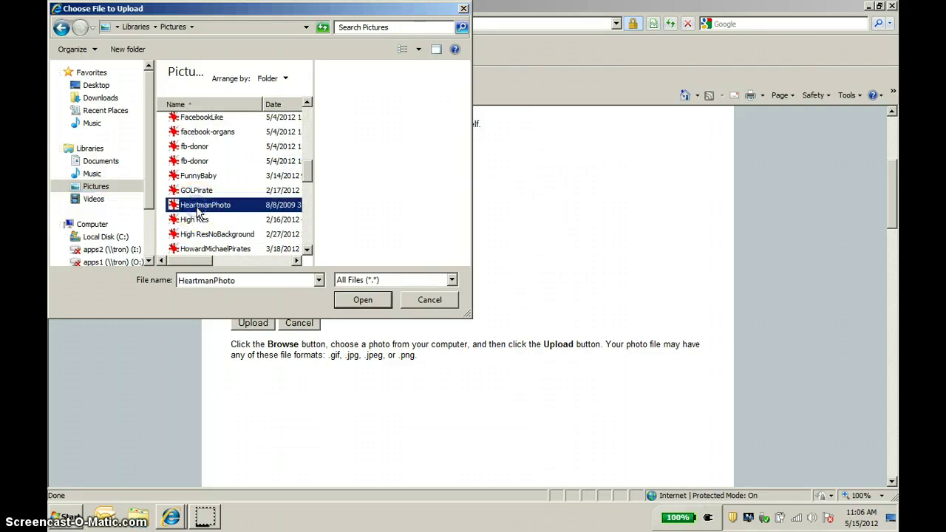
{"action": "left_click", "coordinate": [363, 299]}
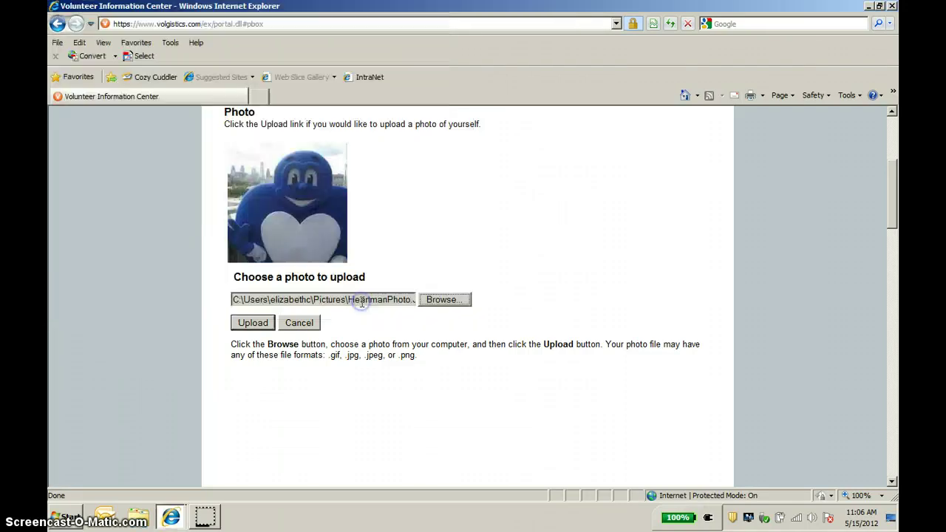
Upload HeartmanPhoto, crop it around the mascot including the waving hand, and submit it
{"action": "left_click", "coordinate": [253, 325]}
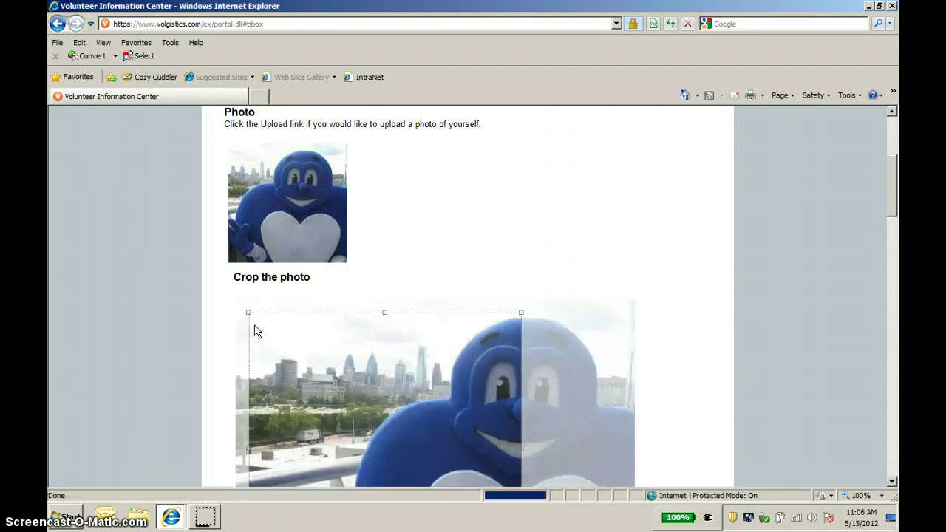
{"action": "left_click_drag", "start_coordinate": [896, 179], "coordinate": [895, 211]}
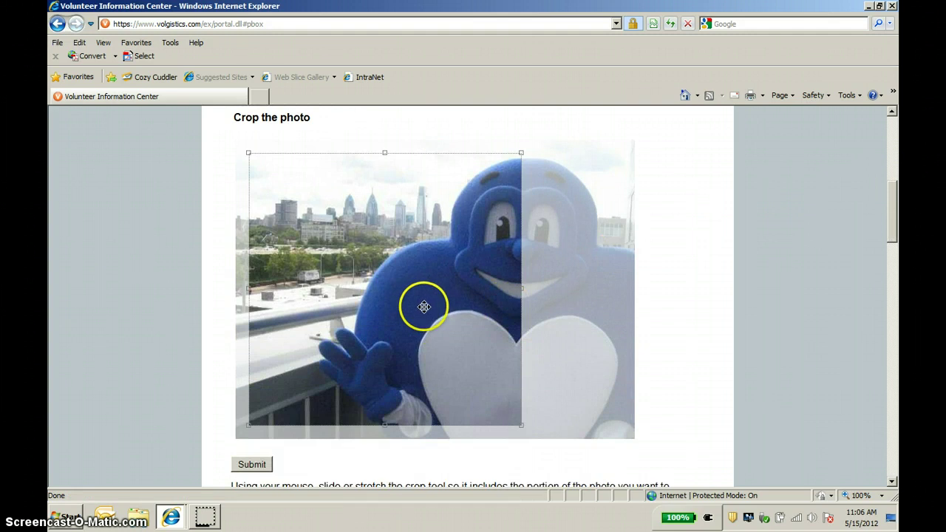
{"action": "left_click_drag", "start_coordinate": [424, 307], "coordinate": [538, 293]}
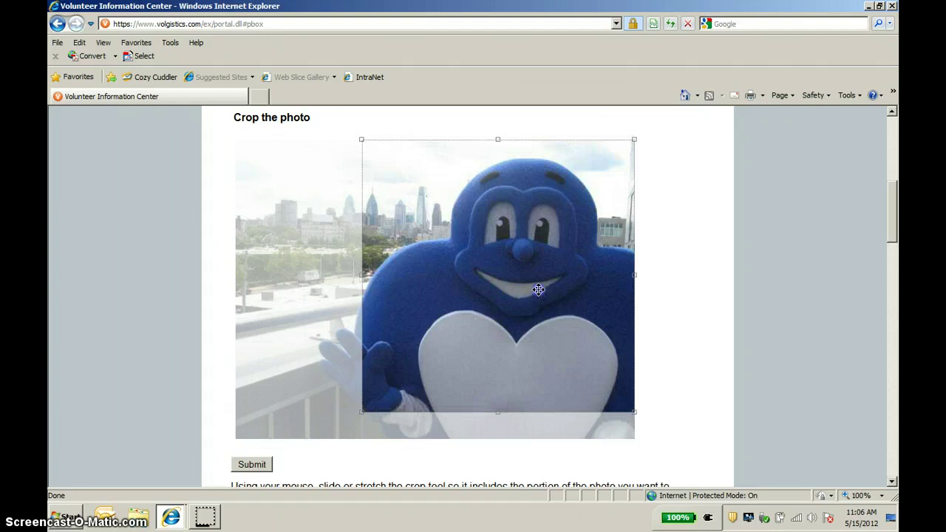
{"action": "left_click_drag", "start_coordinate": [361, 412], "coordinate": [335, 479]}
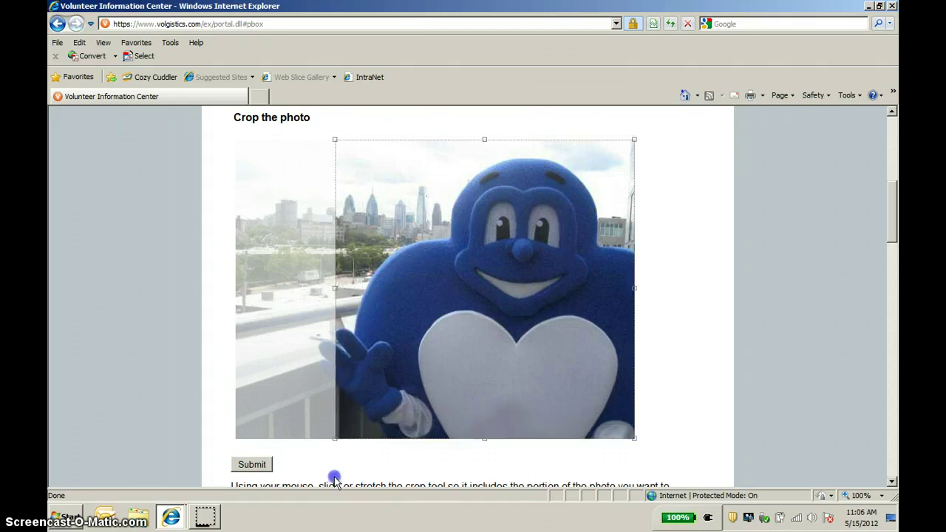
{"action": "left_click", "coordinate": [252, 464]}
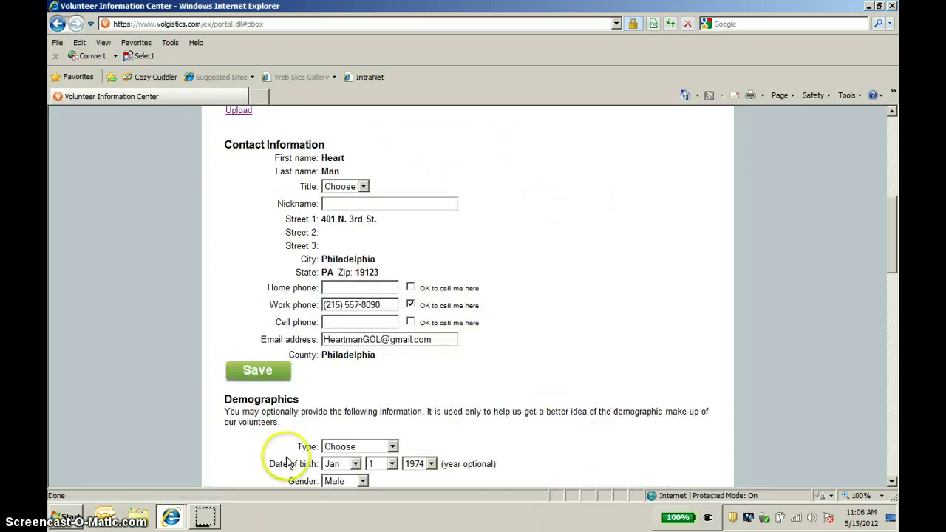
{"action": "left_click_drag", "start_coordinate": [895, 246], "coordinate": [892, 205]}
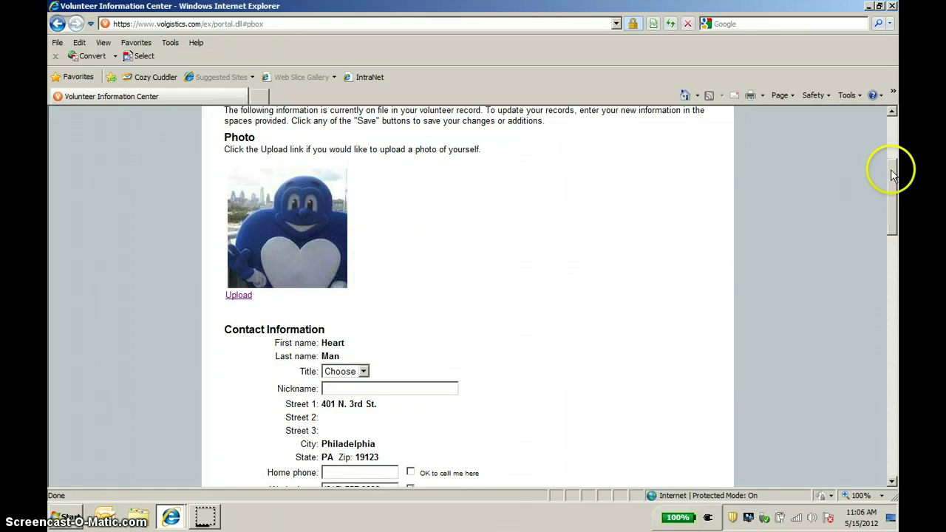
{"action": "left_click_drag", "start_coordinate": [894, 164], "coordinate": [890, 211]}
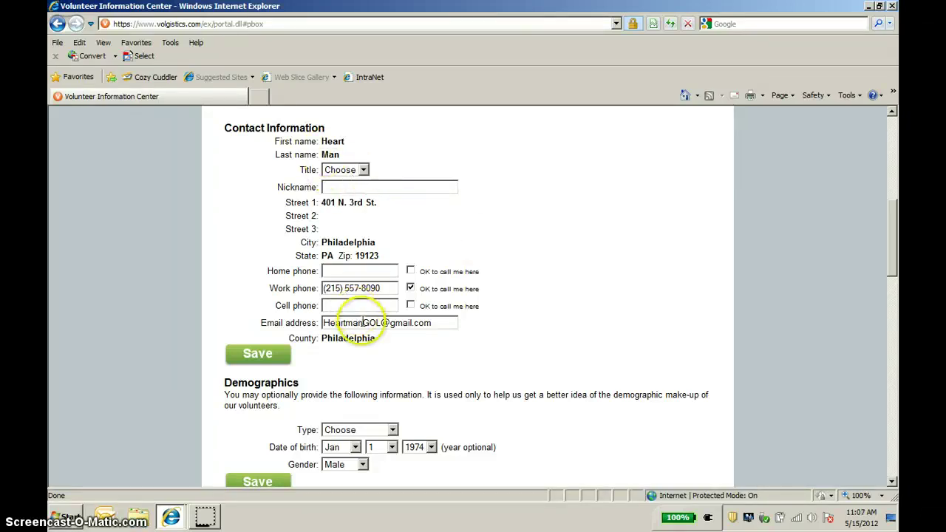
{"action": "left_click", "coordinate": [258, 357]}
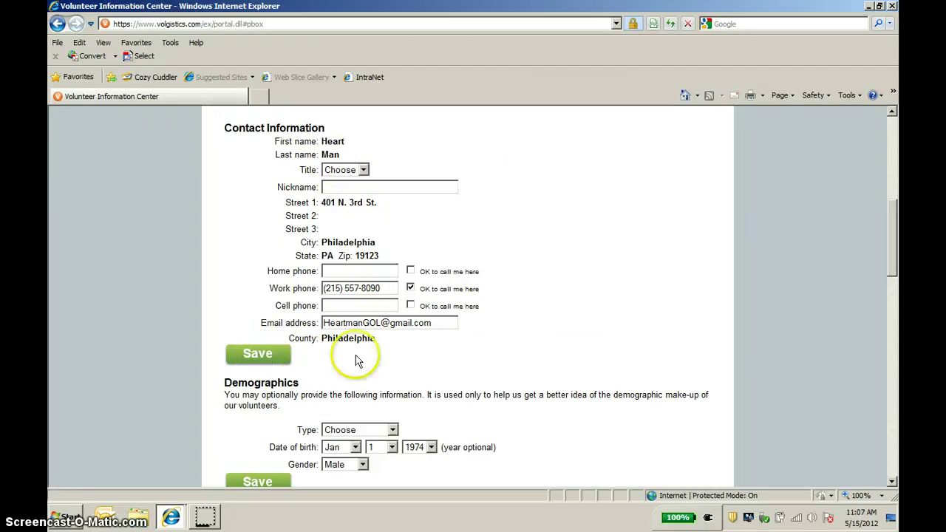
{"action": "left_click_drag", "start_coordinate": [893, 254], "coordinate": [887, 293]}
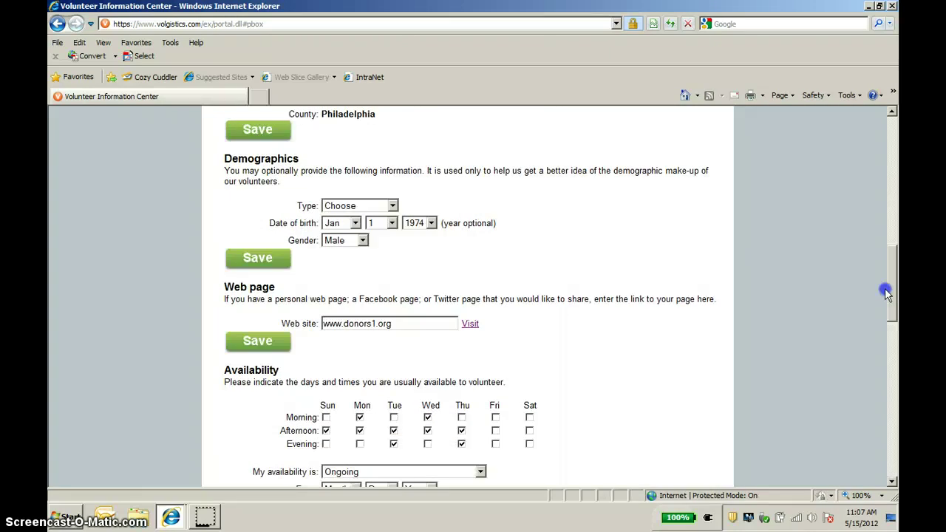
{"action": "left_click_drag", "start_coordinate": [886, 293], "coordinate": [879, 340]}
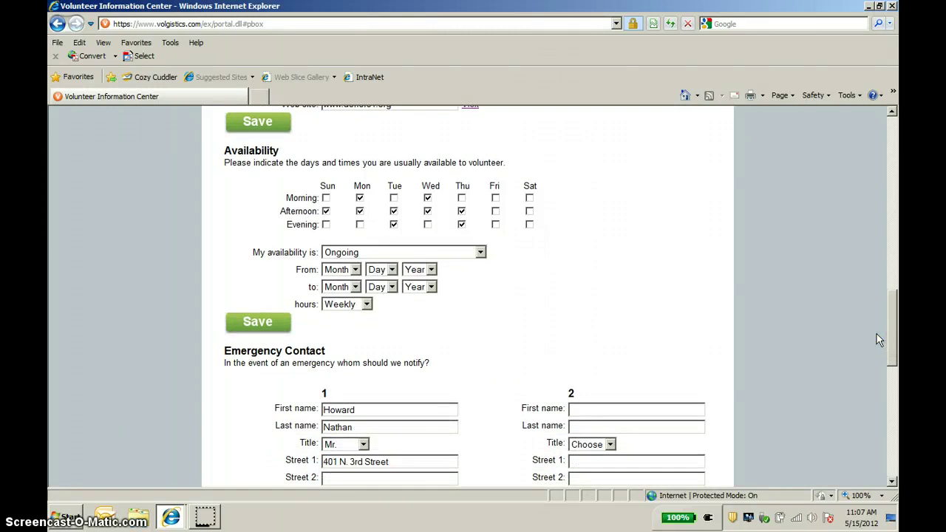
{"action": "left_click", "coordinate": [895, 327]}
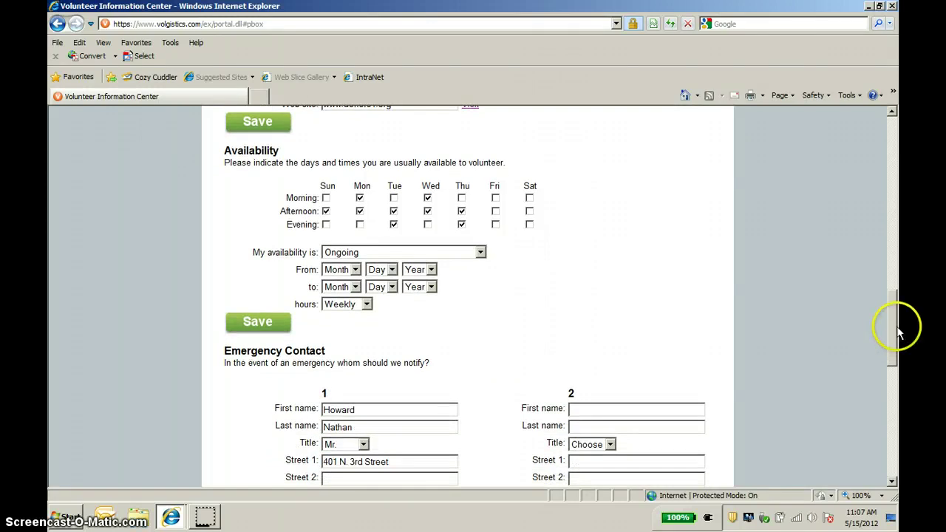
{"action": "left_click", "coordinate": [893, 320]}
{"action": "left_click_drag", "start_coordinate": [893, 319], "coordinate": [893, 357]}
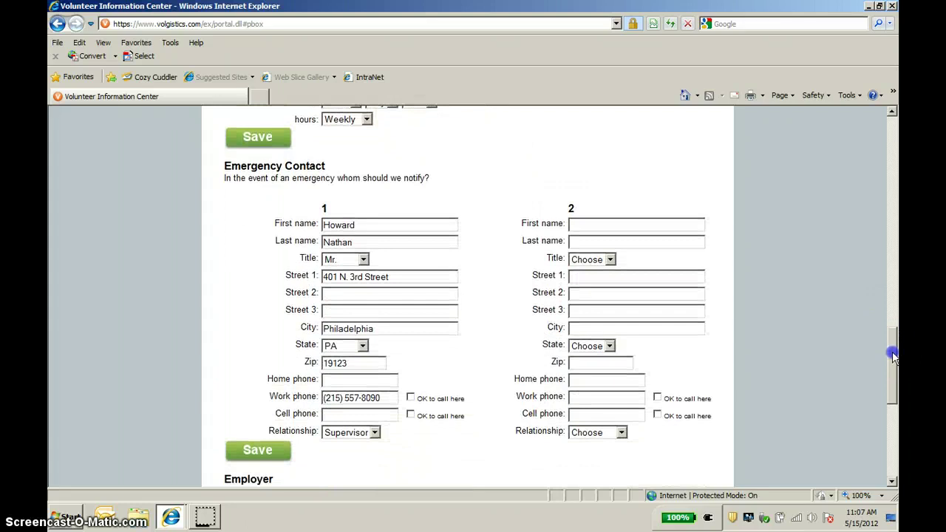
{"action": "left_click_drag", "start_coordinate": [893, 357], "coordinate": [892, 415]}
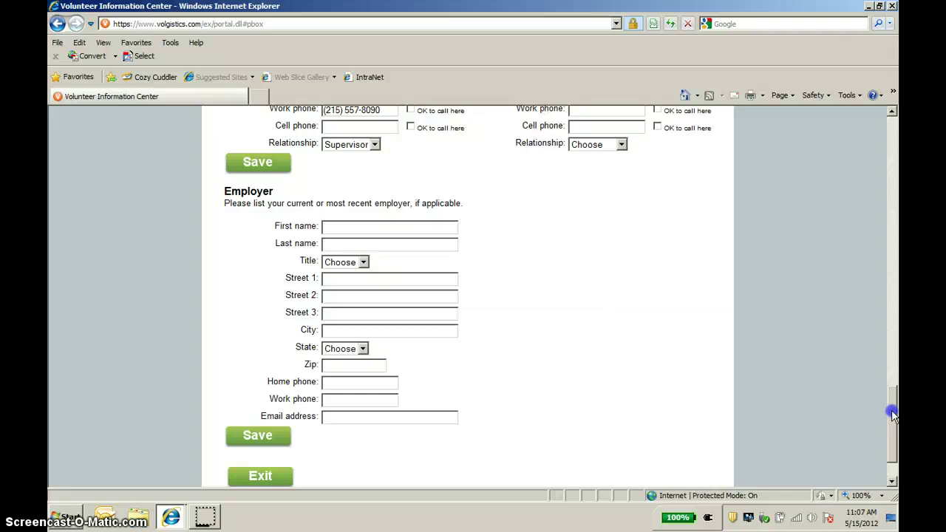
{"action": "left_click_drag", "start_coordinate": [893, 415], "coordinate": [894, 273]}
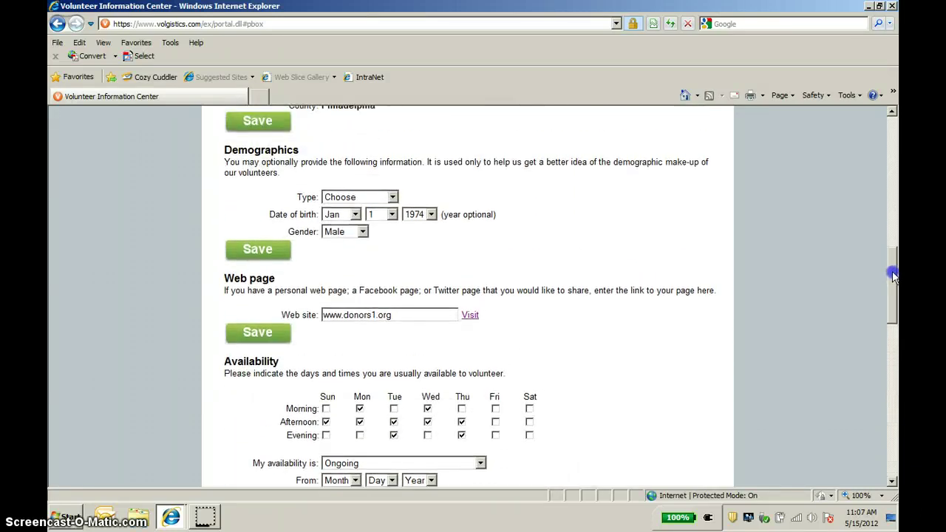
Set the Demographics Type to Relative/Friend and save that section
{"action": "left_click", "coordinate": [393, 197]}
{"action": "left_click_drag", "start_coordinate": [394, 201], "coordinate": [393, 256]}
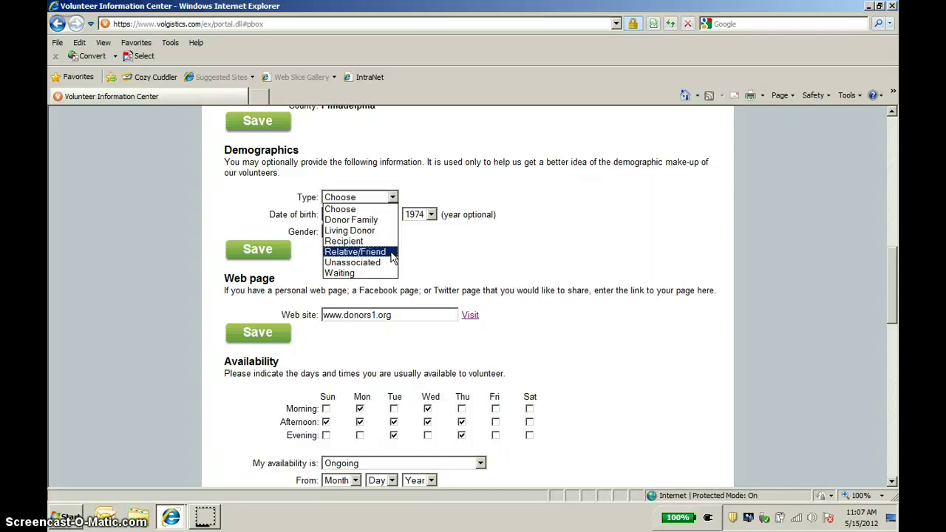
{"action": "left_click", "coordinate": [392, 254]}
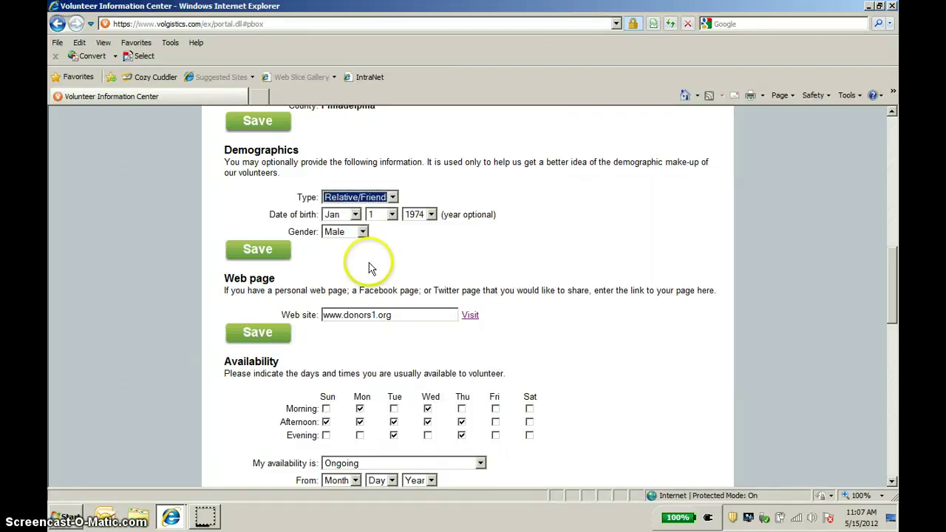
{"action": "left_click", "coordinate": [261, 257]}
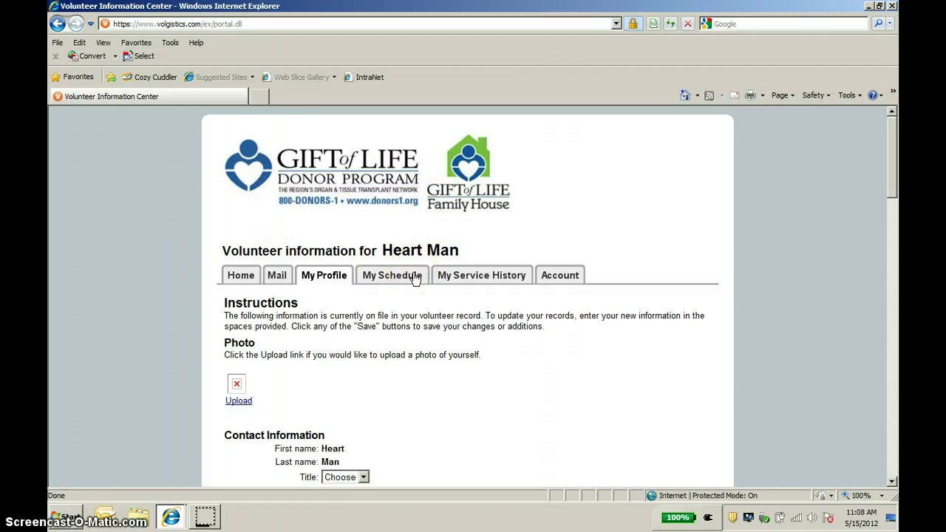
View the May 19, 2012 Liaisons For Life Italian Market Festival shift in My Schedule
{"action": "left_click", "coordinate": [415, 279]}
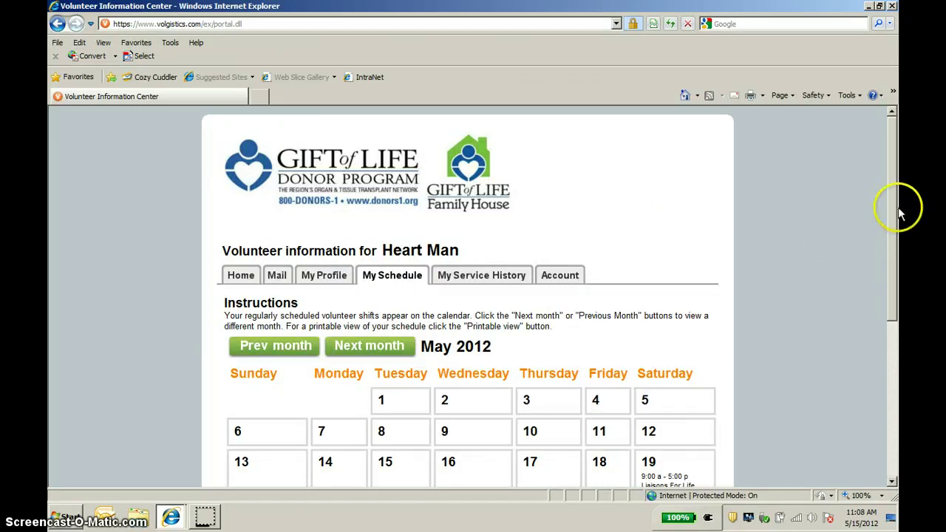
{"action": "scroll", "coordinate": [891, 266], "scroll_direction": "down", "scroll_amount": 3}
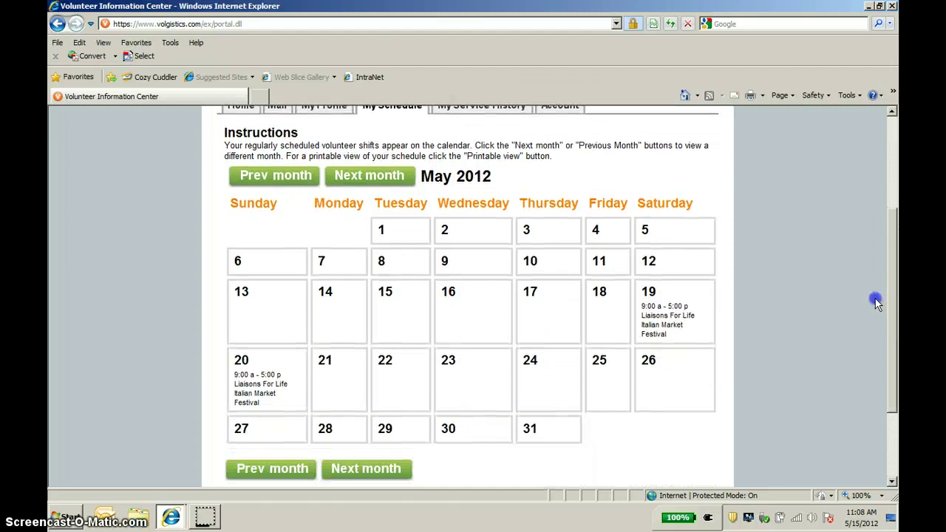
{"action": "scroll", "coordinate": [875, 303], "scroll_direction": "down", "scroll_amount": 1}
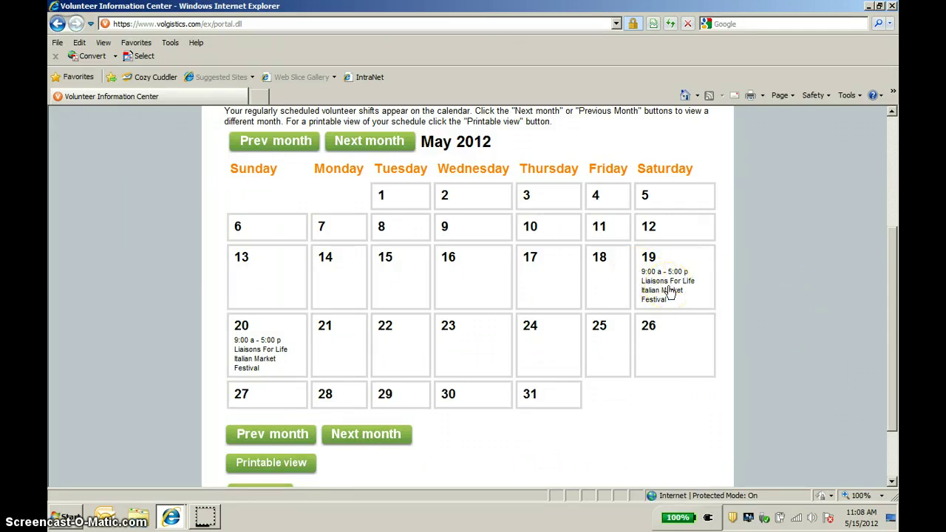
{"action": "left_click", "coordinate": [669, 292]}
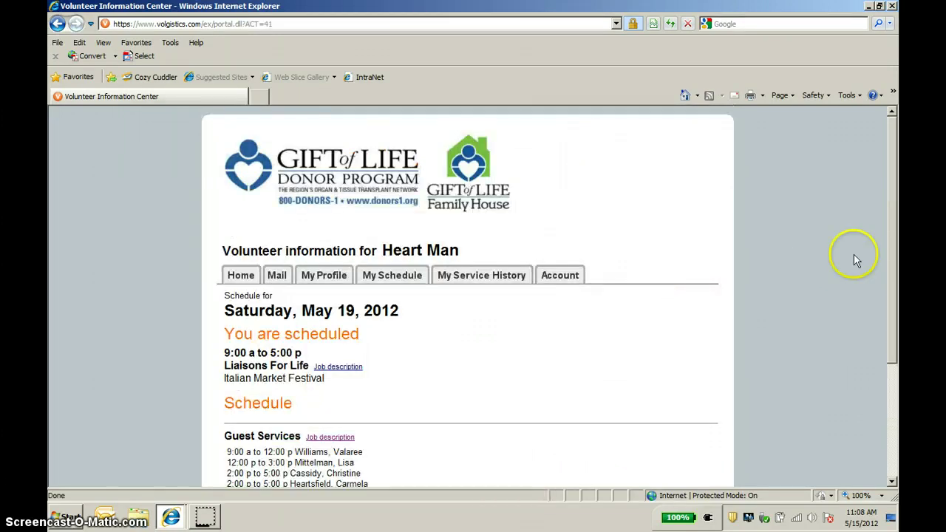
{"action": "left_click_drag", "start_coordinate": [892, 218], "coordinate": [887, 305]}
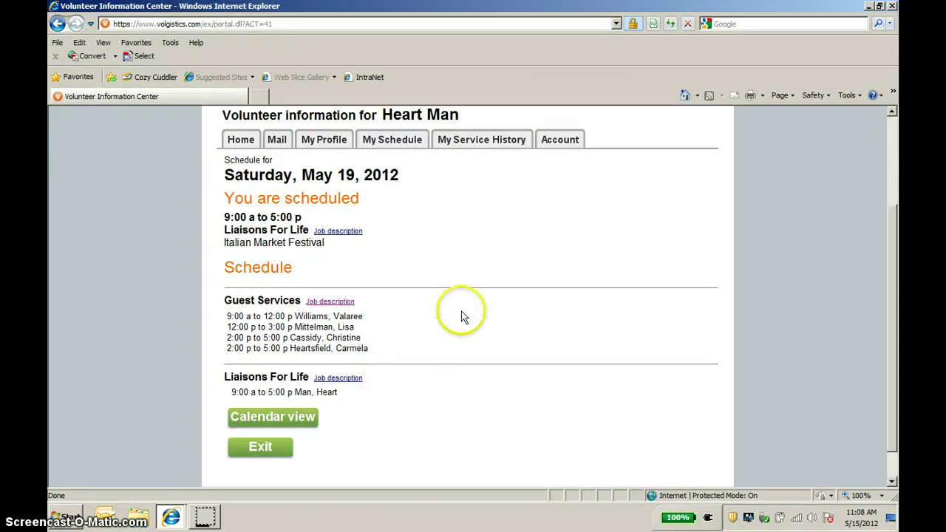
Show My Service History down to the Service by year totals for 2012 and 2011
{"action": "left_click", "coordinate": [486, 144]}
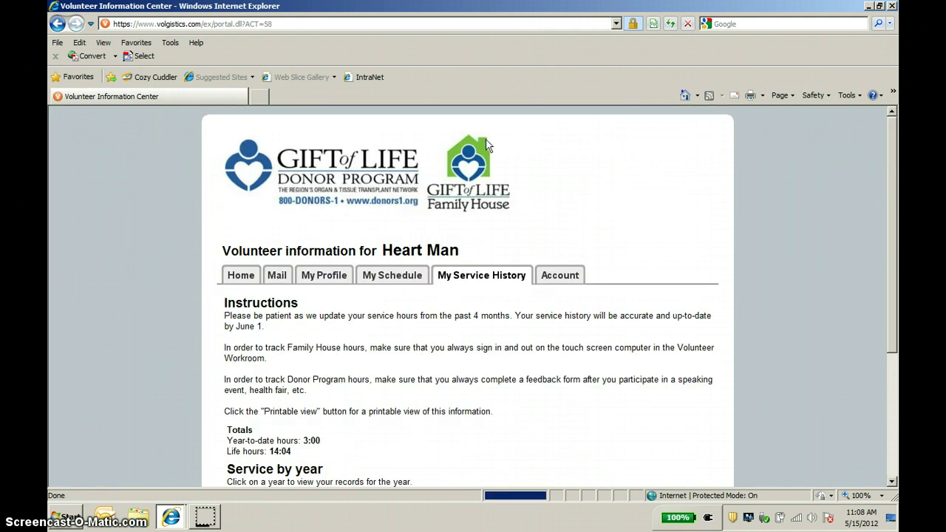
{"action": "left_click_drag", "start_coordinate": [891, 167], "coordinate": [891, 278]}
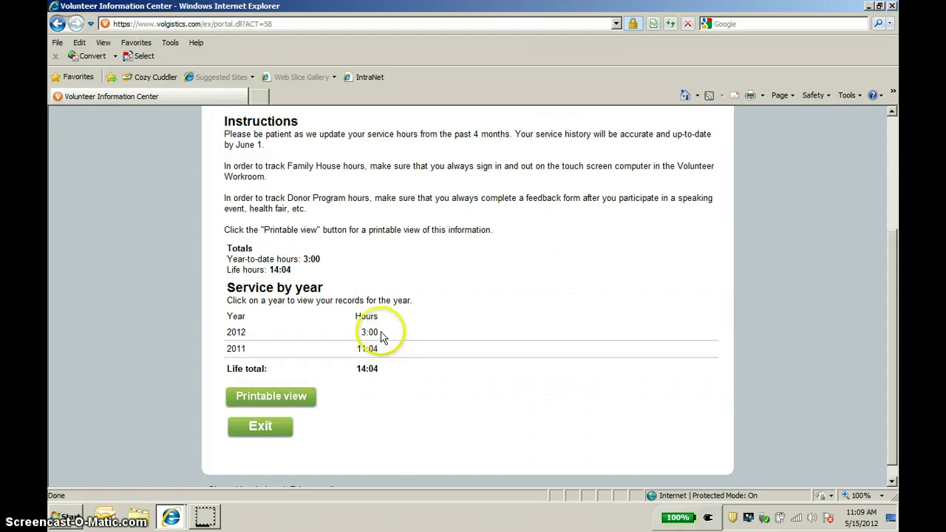
Open the 2012 records and view the 05-06-2012 Guest Services entry of 3:00 hours
{"action": "left_click", "coordinate": [238, 338]}
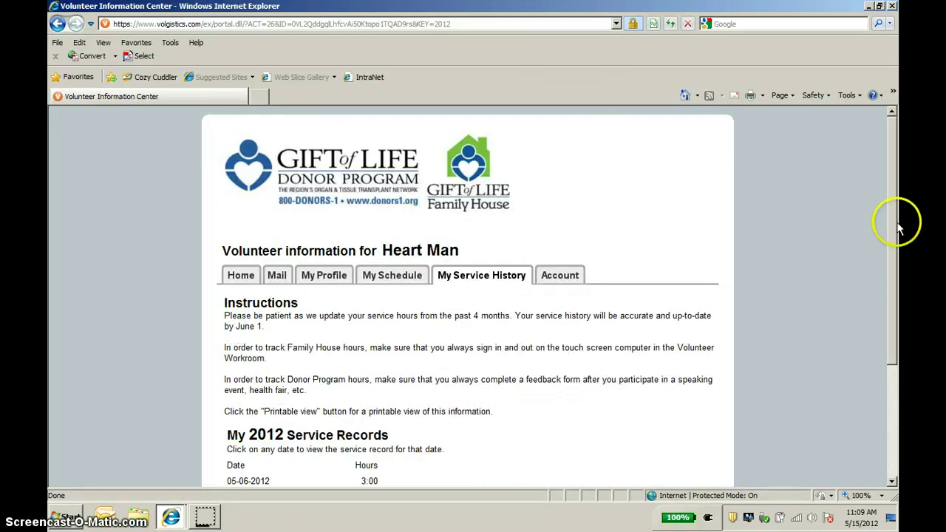
{"action": "left_click_drag", "start_coordinate": [896, 228], "coordinate": [884, 313]}
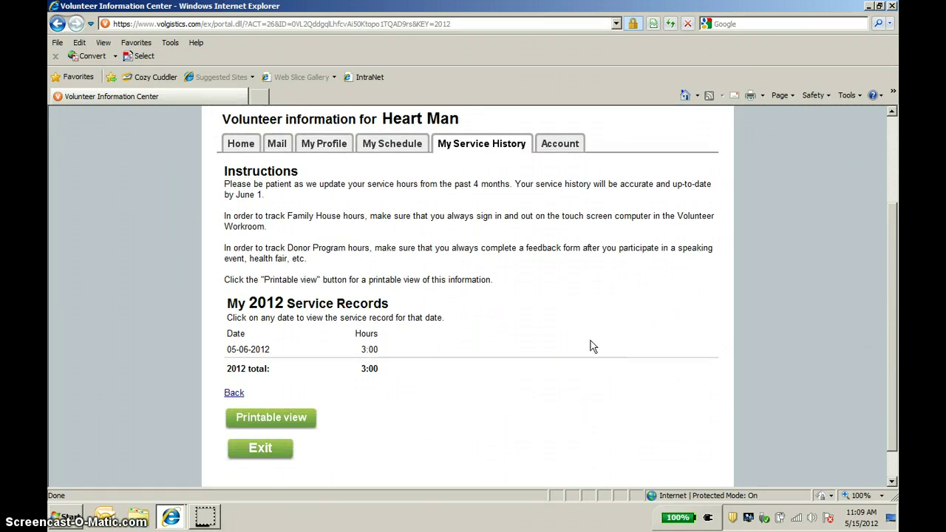
{"action": "left_click", "coordinate": [255, 356]}
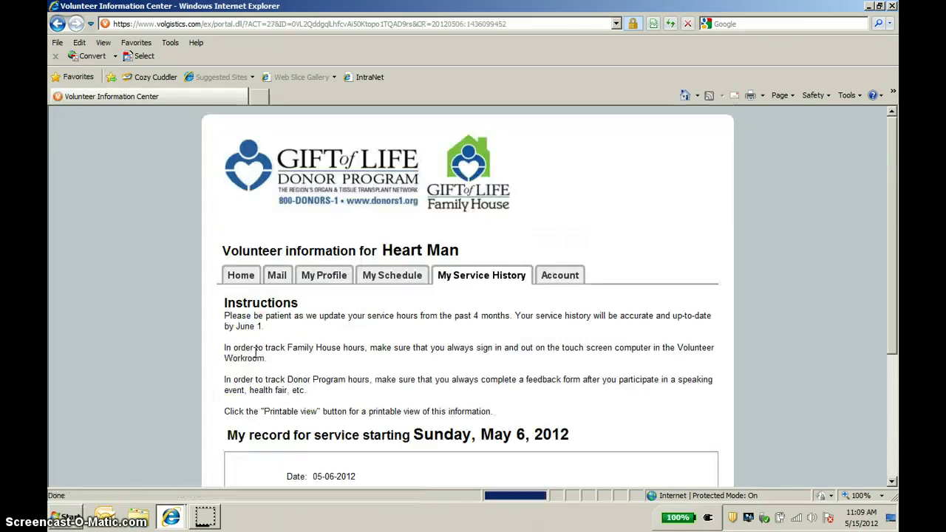
{"action": "left_click_drag", "start_coordinate": [891, 193], "coordinate": [891, 298]}
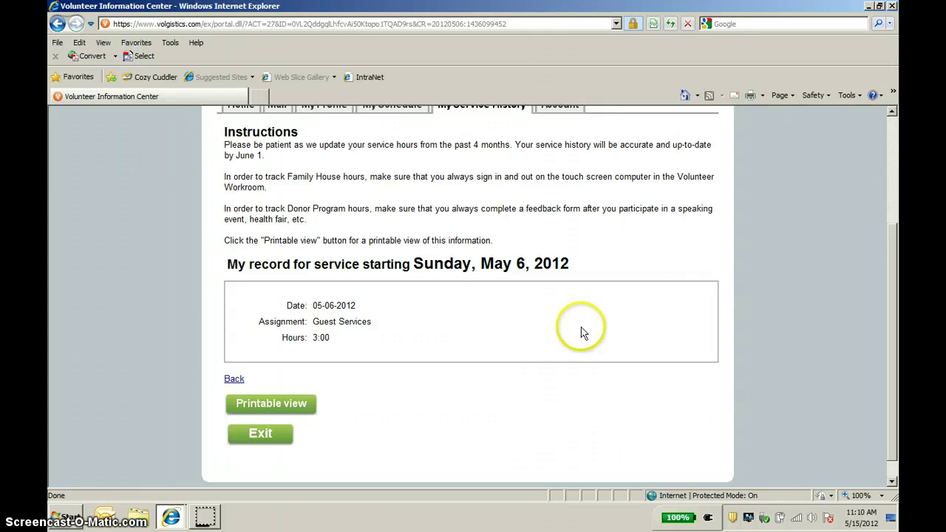
{"action": "left_click_drag", "start_coordinate": [892, 334], "coordinate": [881, 275]}
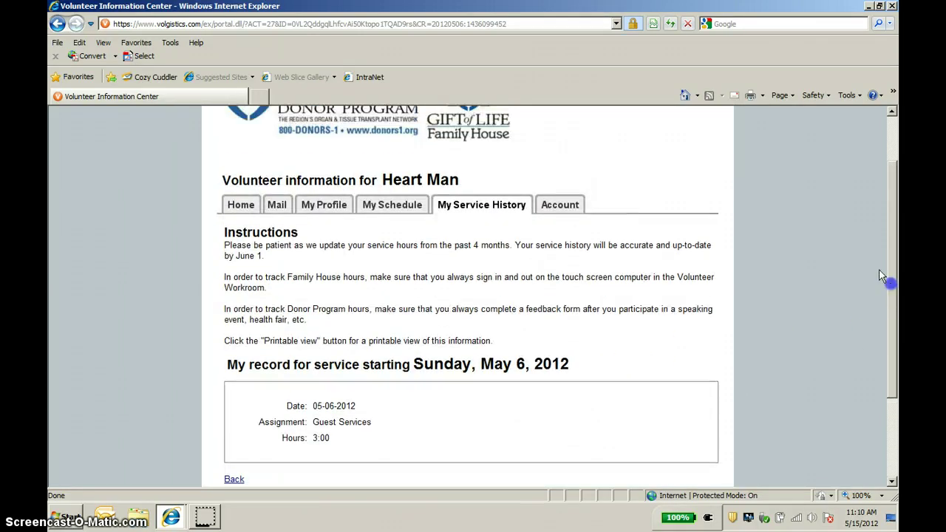
Show the Account tab's Change your password form, save with fields empty, and exit
{"action": "left_click", "coordinate": [559, 207]}
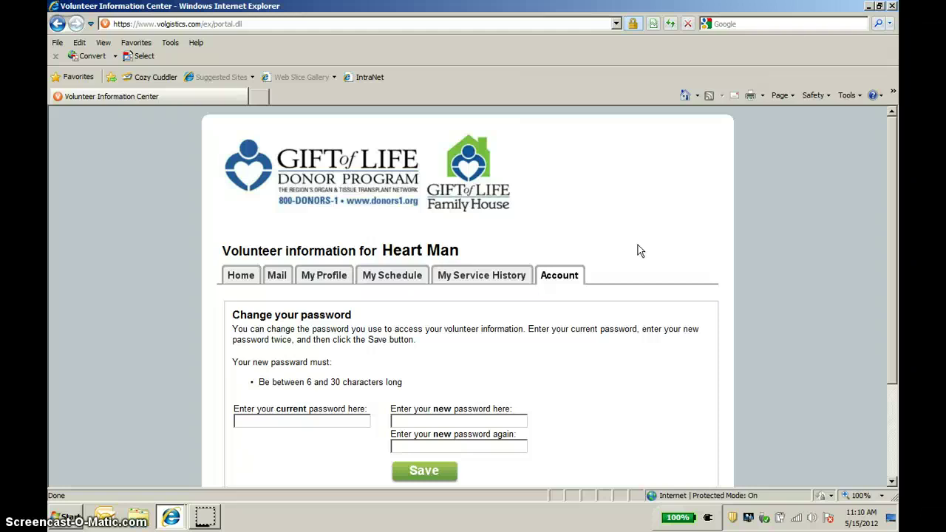
{"action": "left_click_drag", "start_coordinate": [892, 243], "coordinate": [893, 345]}
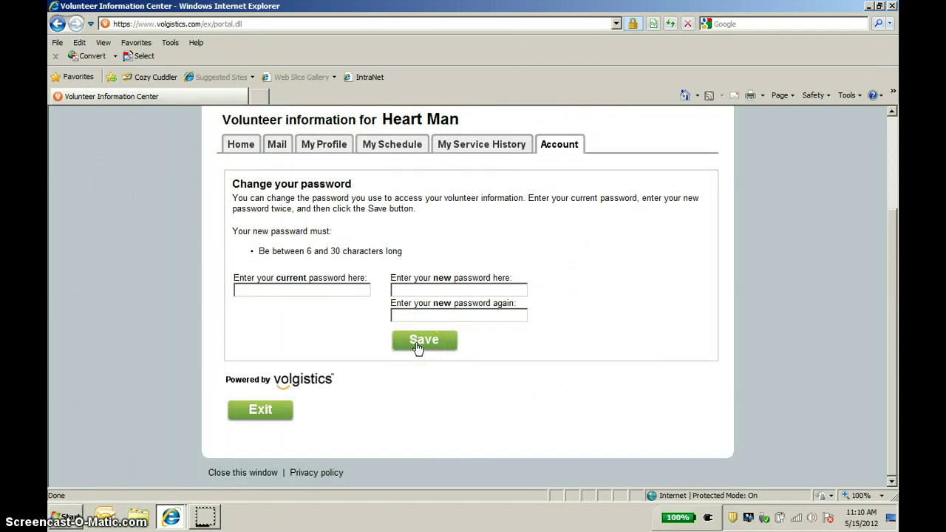
{"action": "left_click", "coordinate": [419, 346]}
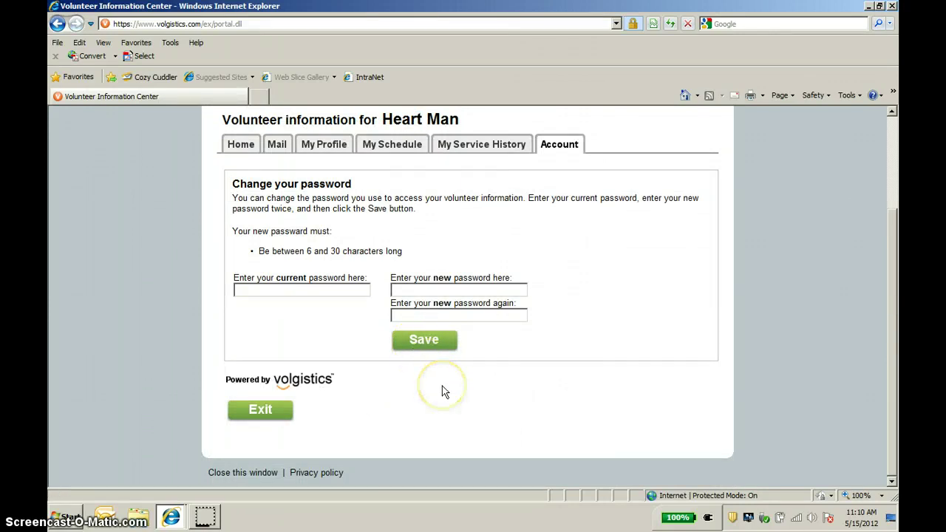
{"action": "left_click", "coordinate": [262, 411]}
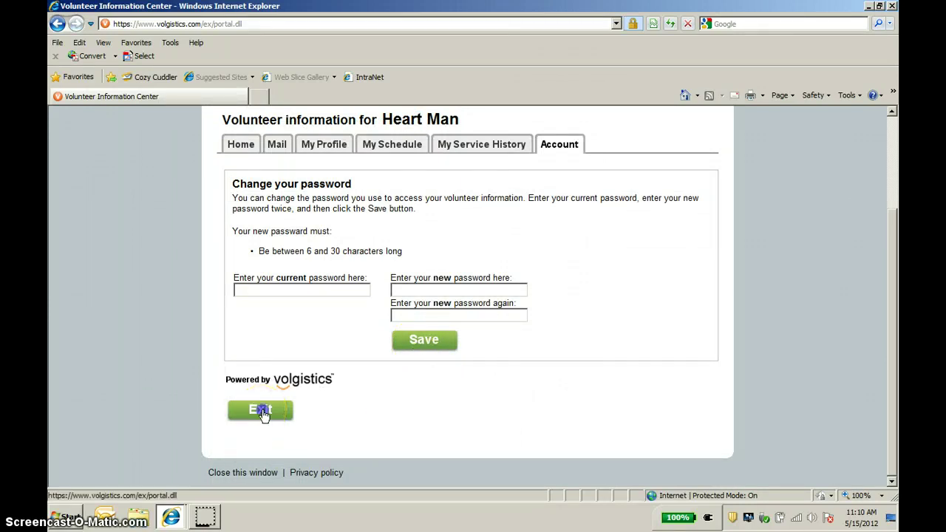